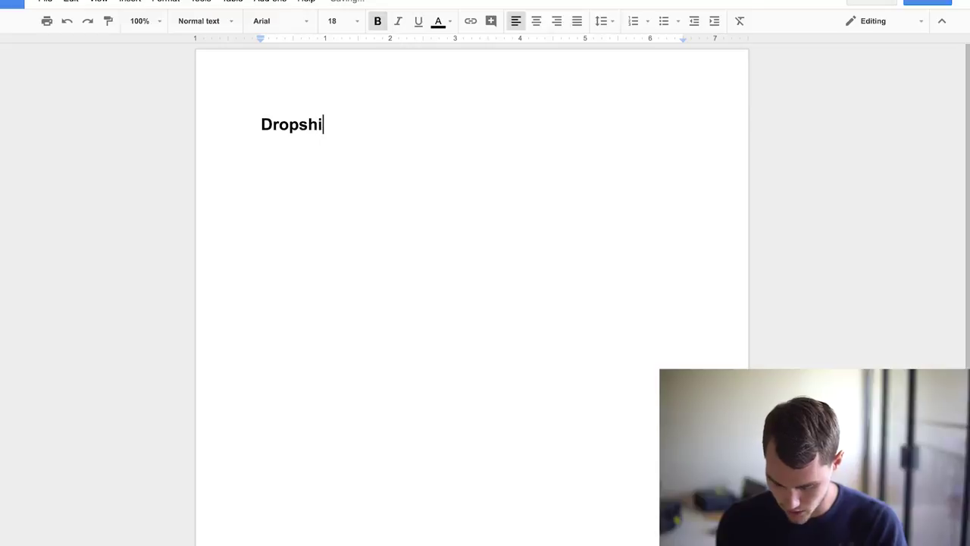
Type the heading 'Dropshipping is not about reinventing the wheel', centre it, and start a new line below
{"action": "type", "text": "is not"}
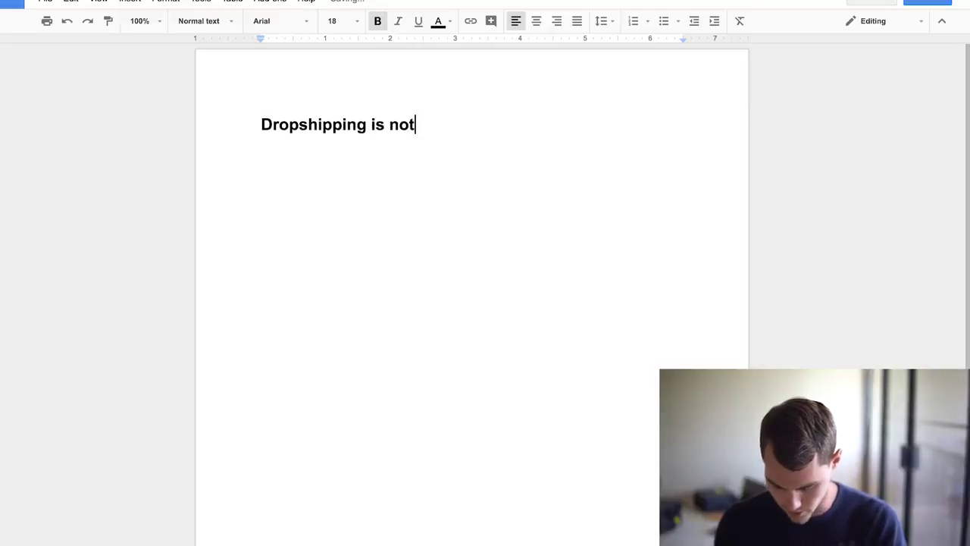
{"action": "type", "text": " about rei"}
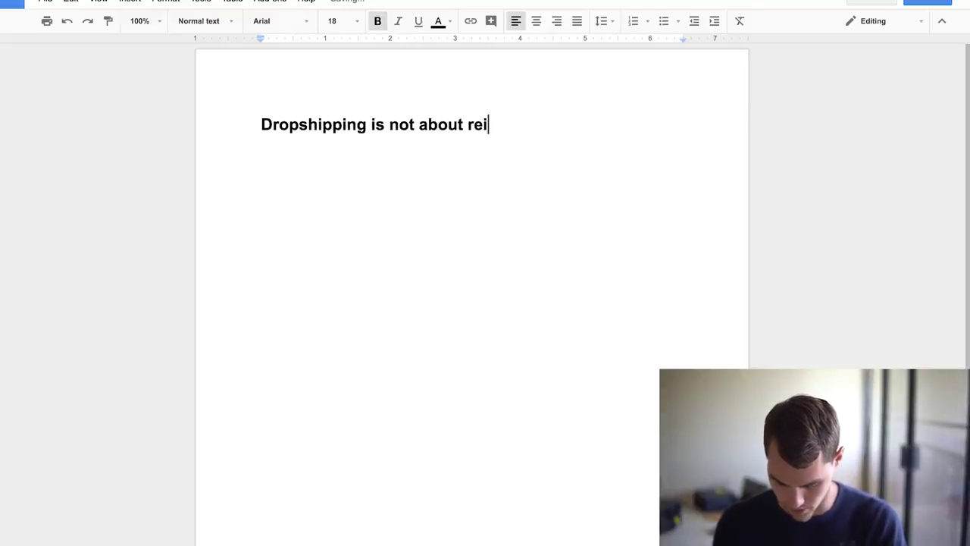
{"action": "type", "text": "nventing the wheel"}
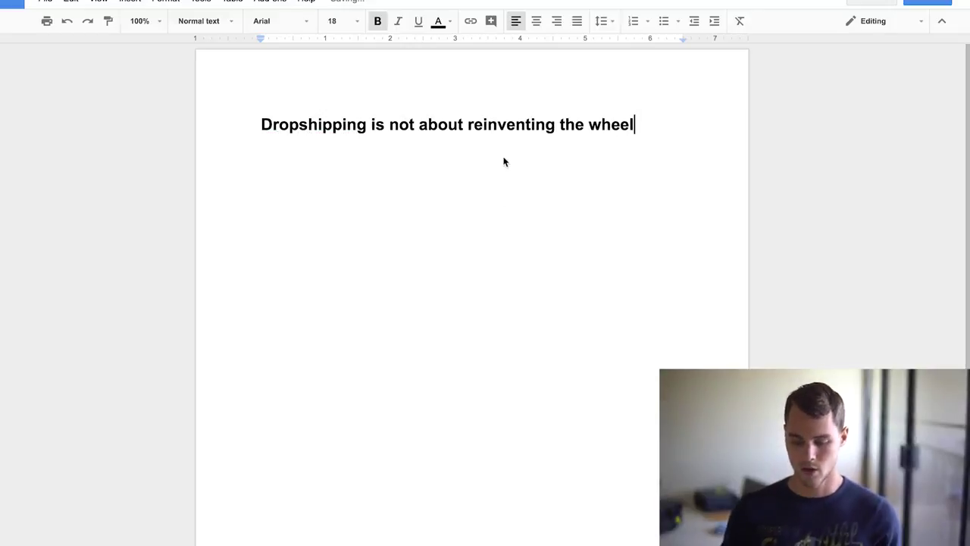
{"action": "double_click", "coordinate": [508, 126]}
{"action": "triple_click", "coordinate": [507, 126]}
{"action": "left_click", "coordinate": [535, 20]}
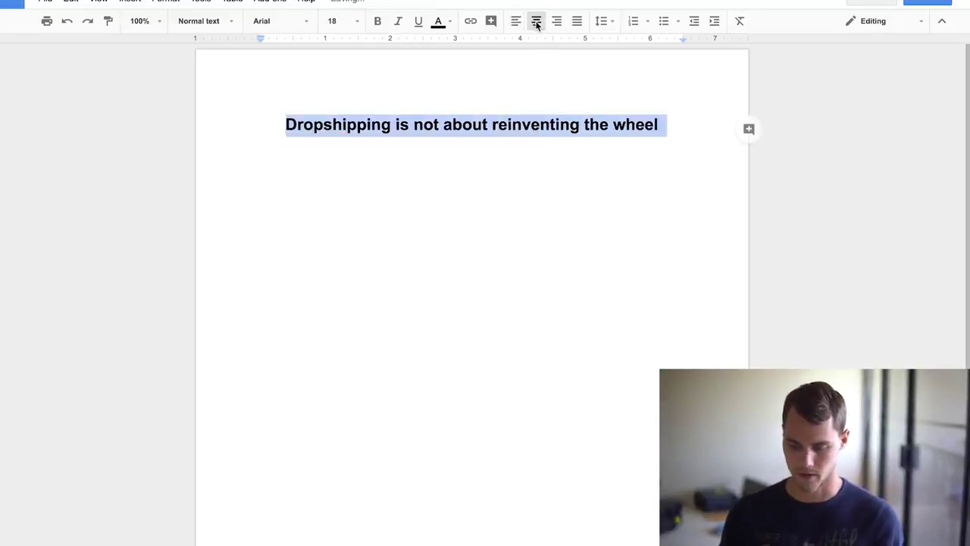
{"action": "left_click", "coordinate": [681, 123]}
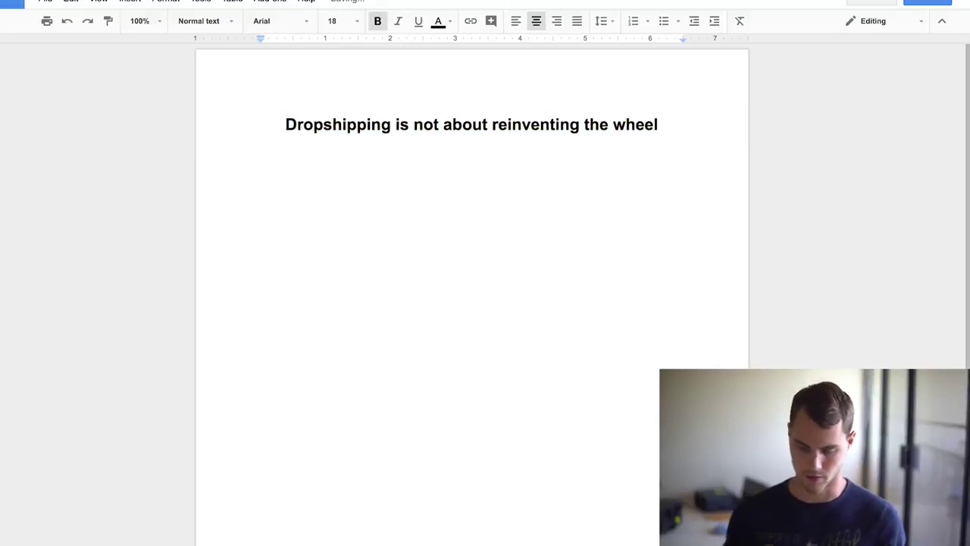
{"action": "key", "text": "Return"}
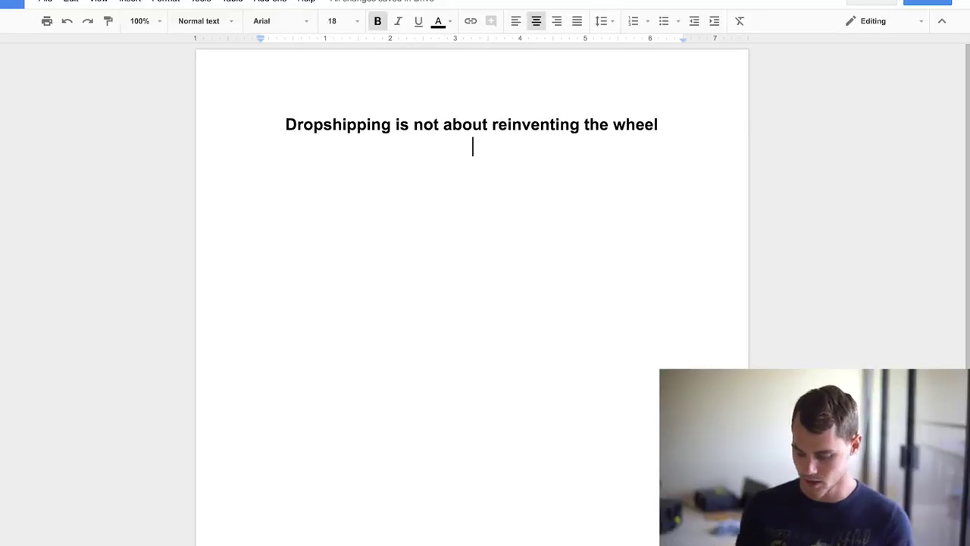
Add a second blank line under the heading and set it to left alignment
{"action": "key", "text": "Return"}
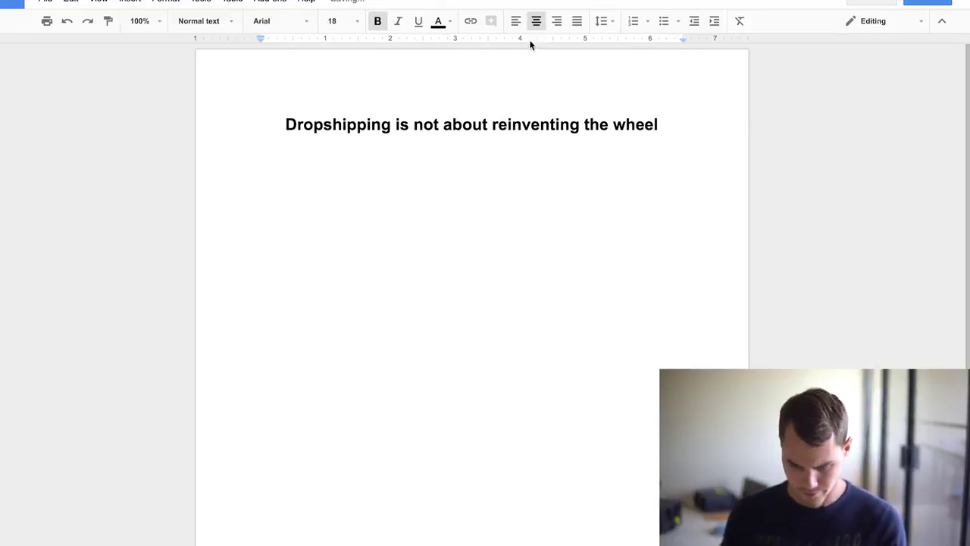
{"action": "left_click", "coordinate": [516, 23]}
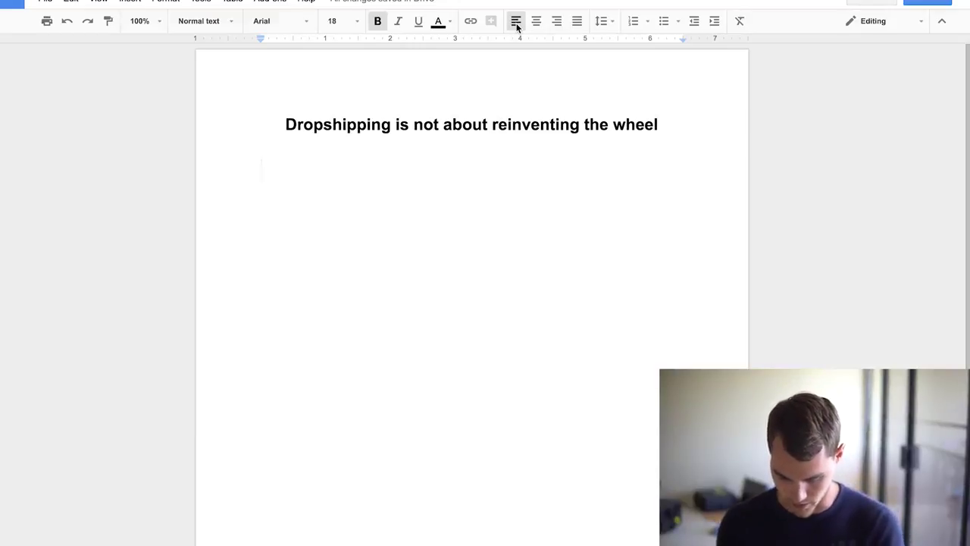
Type 'Find the influencers before finding the products', then 'Look for featured post' on the next line
{"action": "type", "text": "Find the i"}
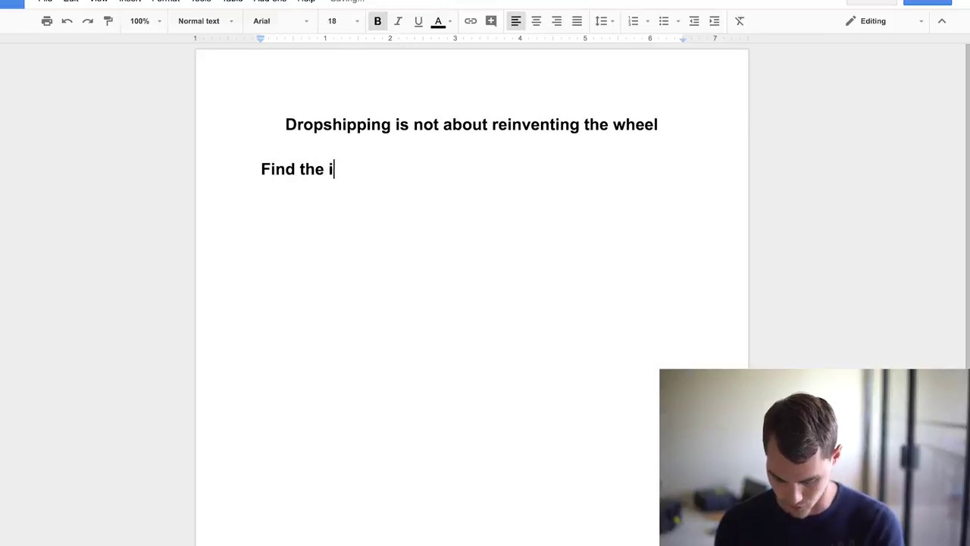
{"action": "type", "text": "nfluencers "}
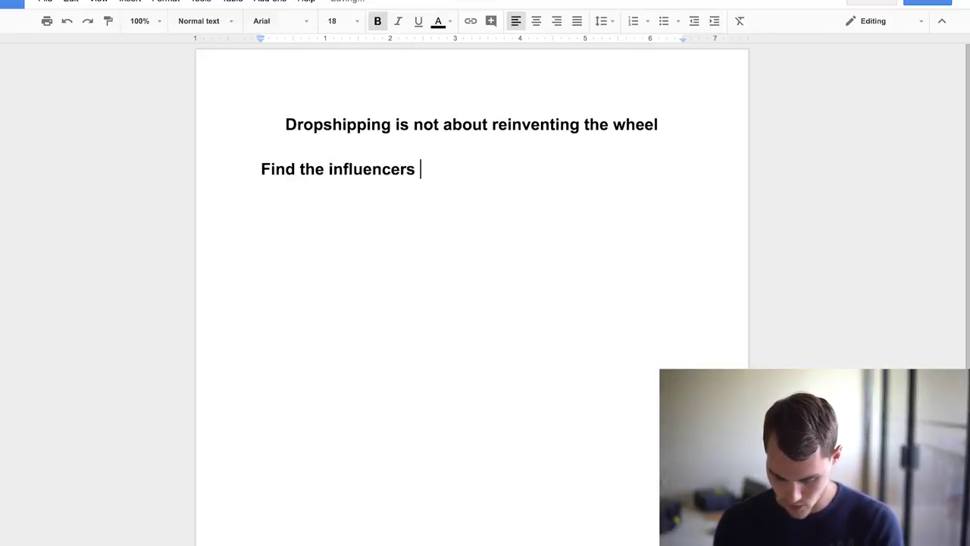
{"action": "type", "text": "before find"}
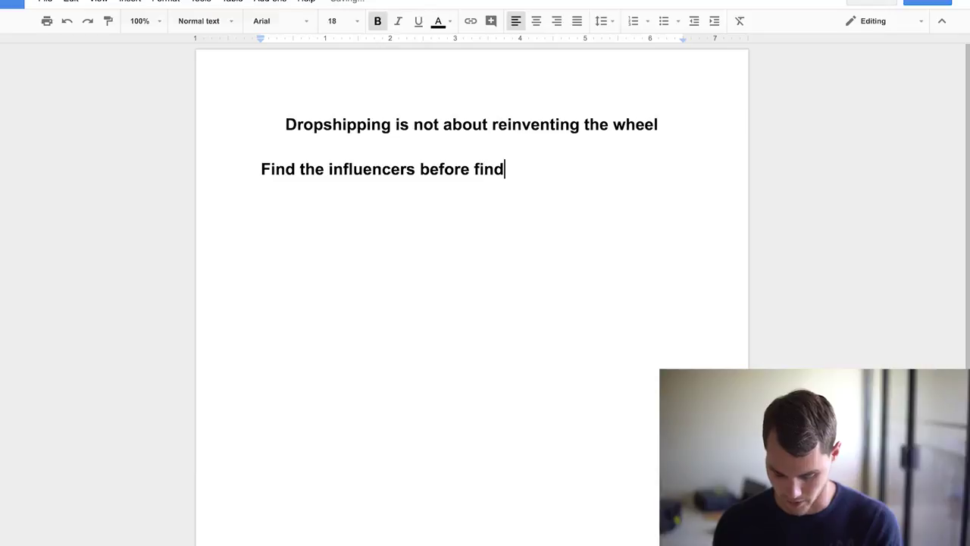
{"action": "type", "text": "ing th"}
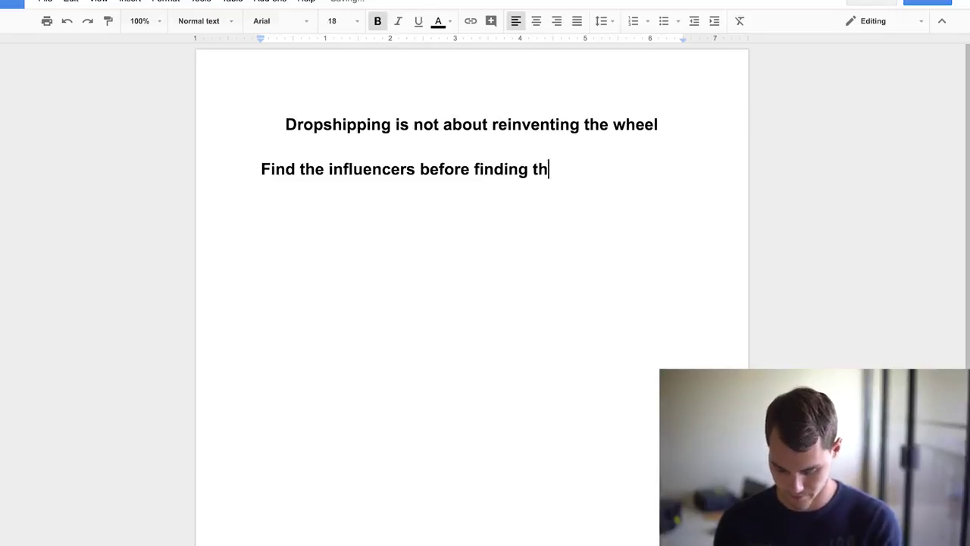
{"action": "type", "text": "e products"}
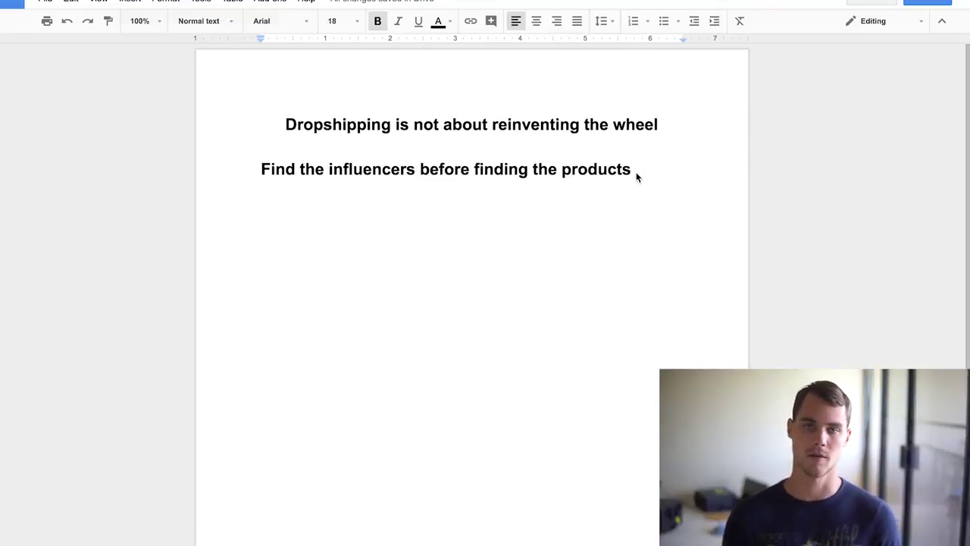
{"action": "key", "text": "Return"}
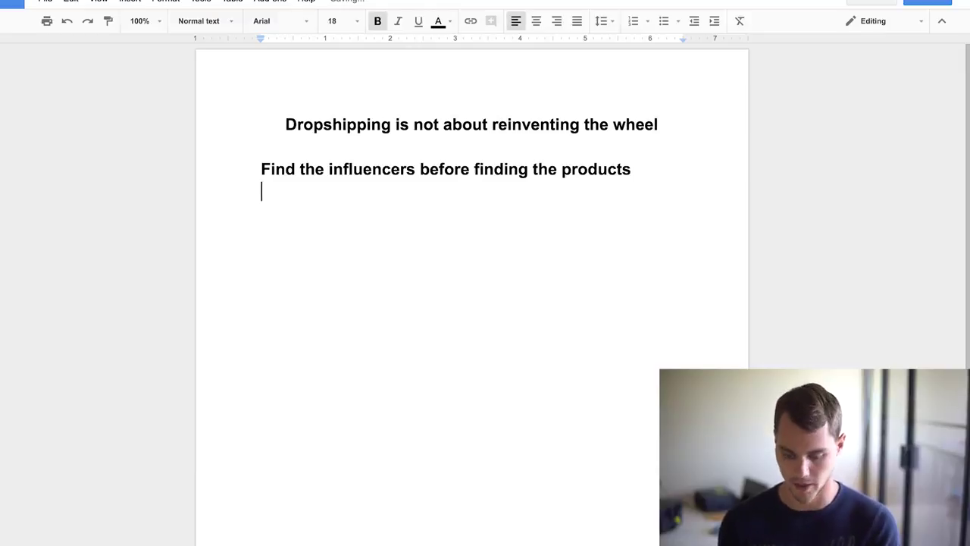
{"action": "type", "text": "Look "}
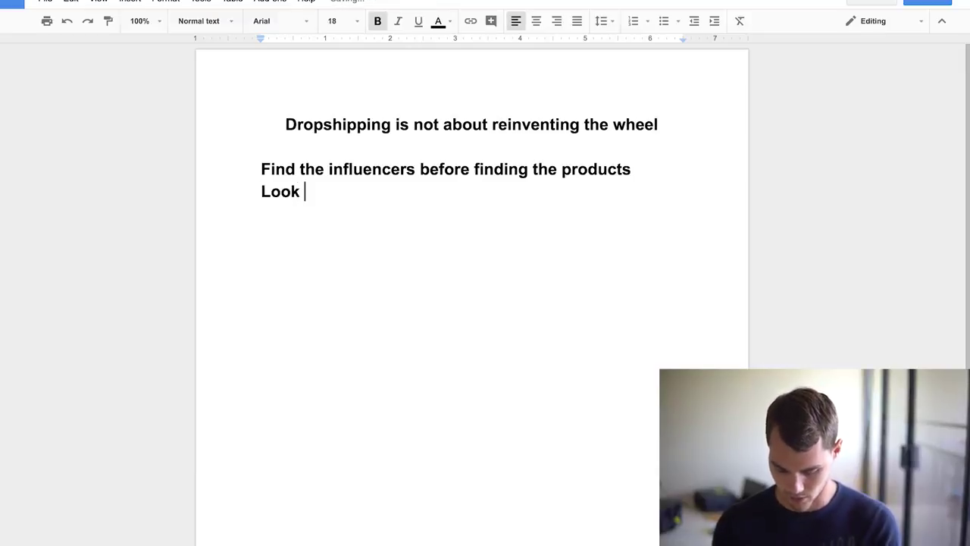
{"action": "type", "text": "for feature"}
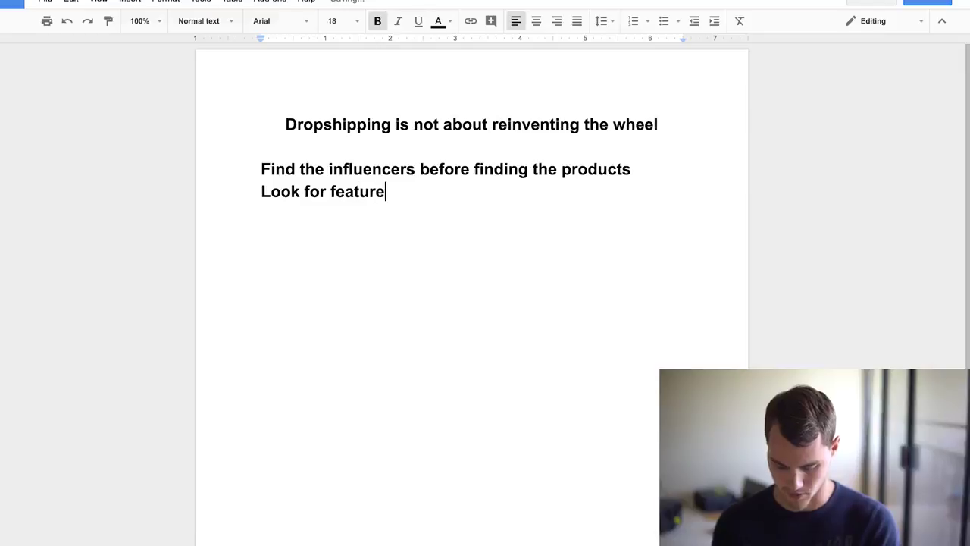
{"action": "type", "text": "d post"}
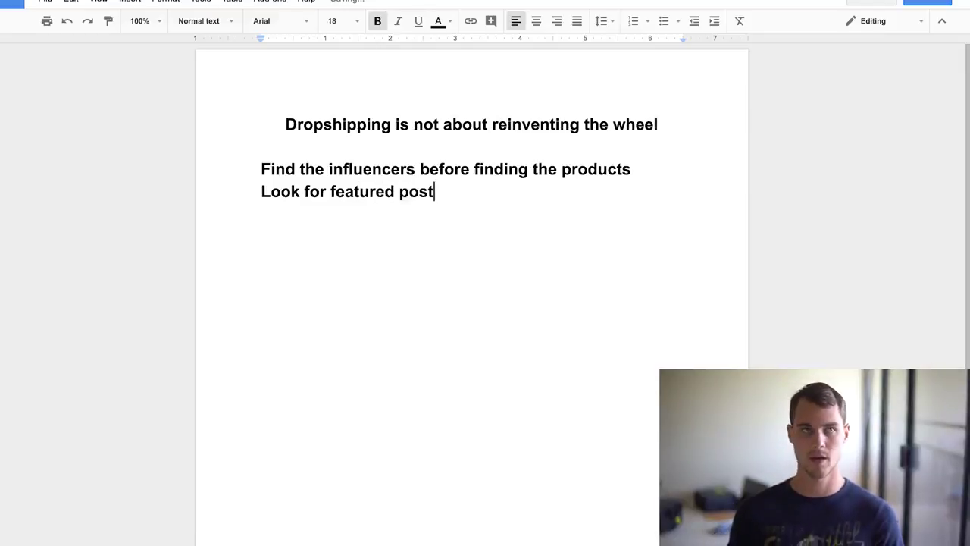
Number the two lines as a list and extend item 2 with 'on the influencer pages'
{"action": "left_click_drag", "start_coordinate": [438, 191], "coordinate": [232, 167]}
{"action": "left_click", "coordinate": [633, 20]}
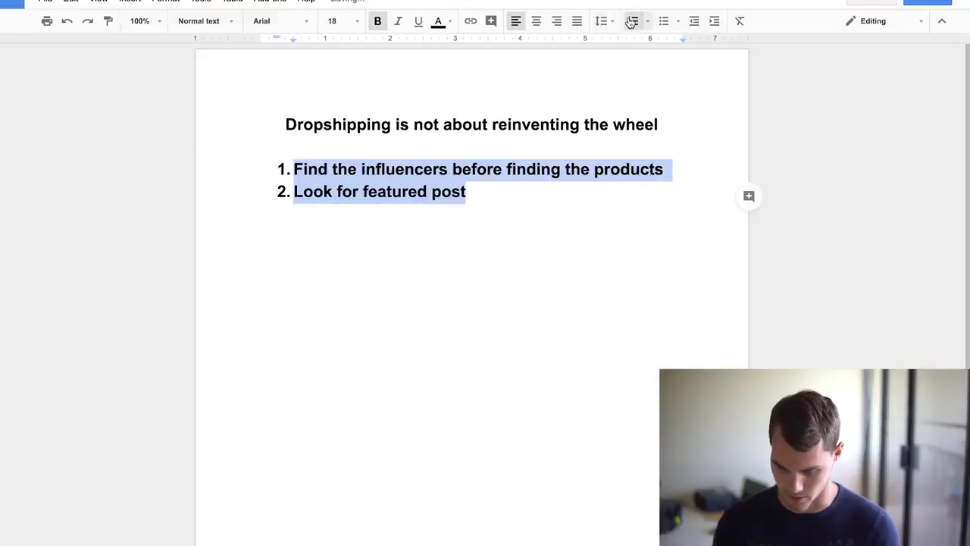
{"action": "left_click", "coordinate": [487, 191]}
{"action": "type", "text": "o"}
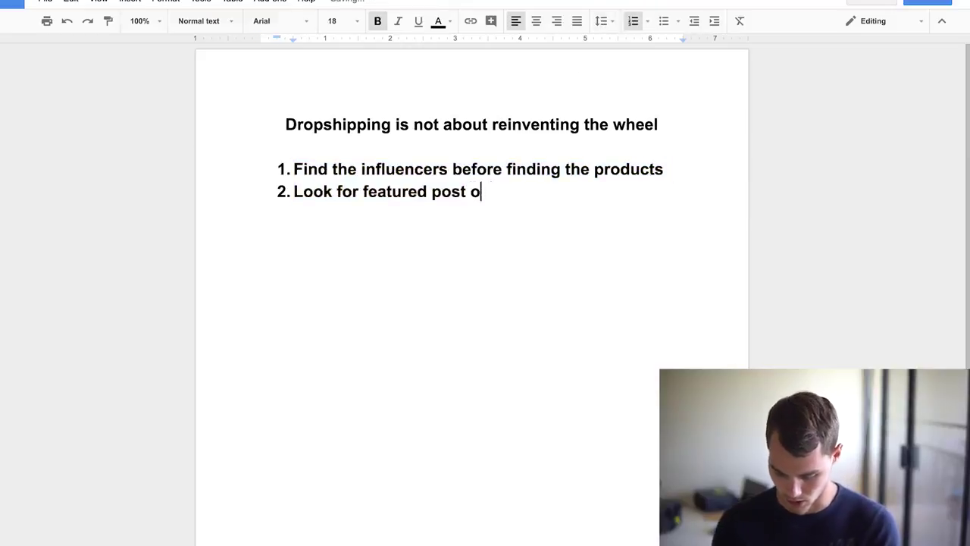
{"action": "type", "text": "n the influe"}
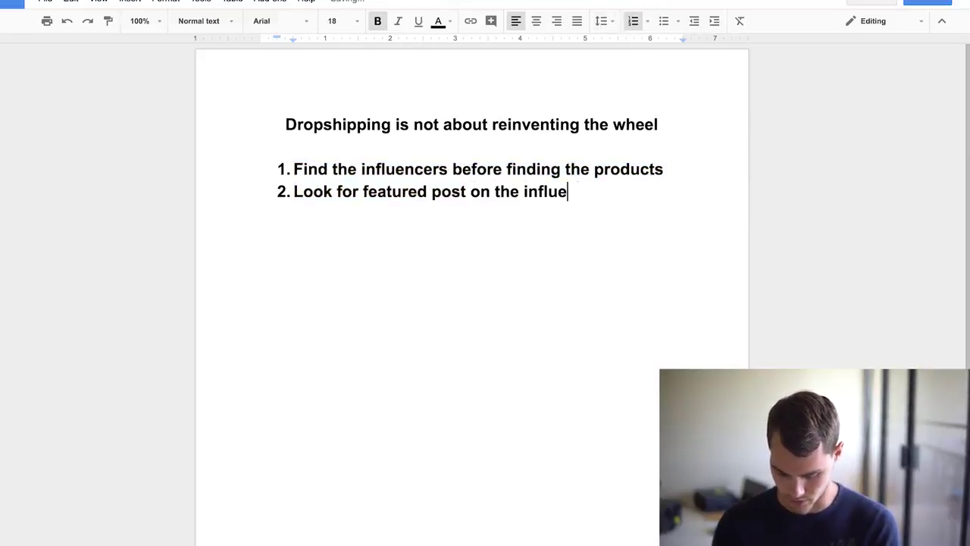
{"action": "type", "text": "ncer pages"}
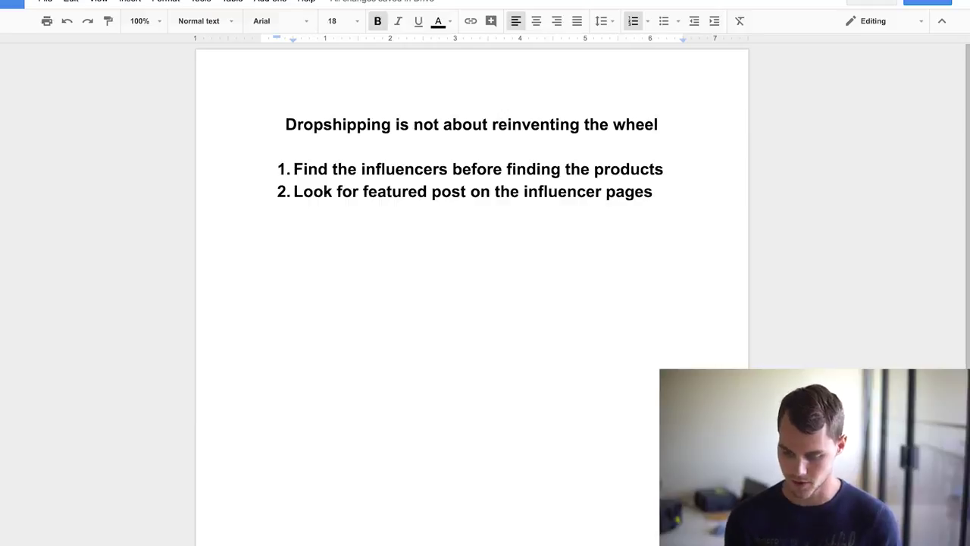
Add a third numbered item reading 'Reasearch the product on other social channels'
{"action": "key", "text": "Return"}
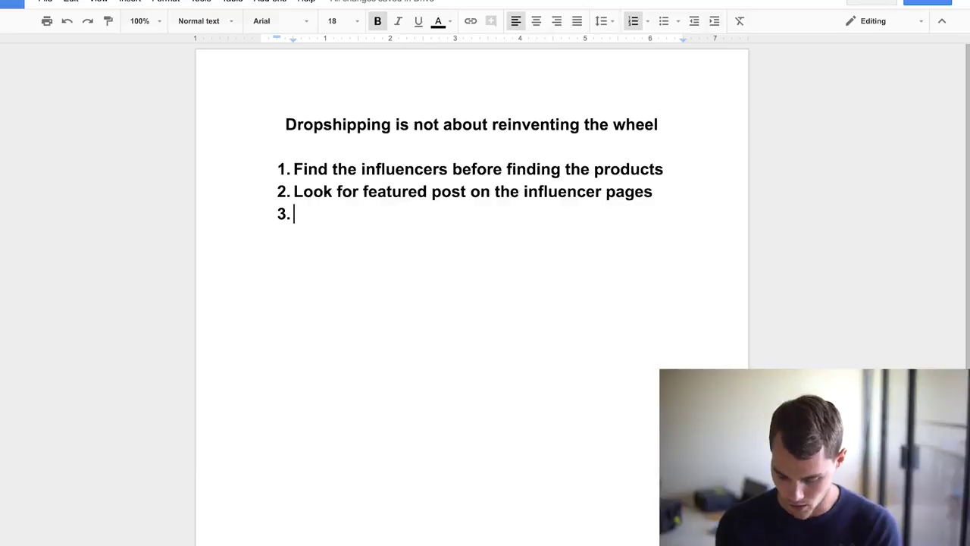
{"action": "type", "text": "Rease"}
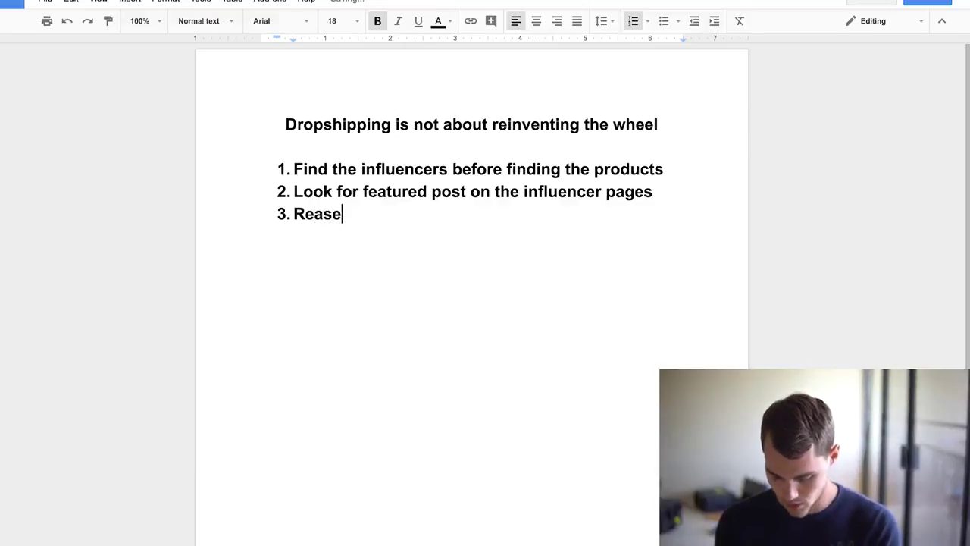
{"action": "type", "text": "arch the "}
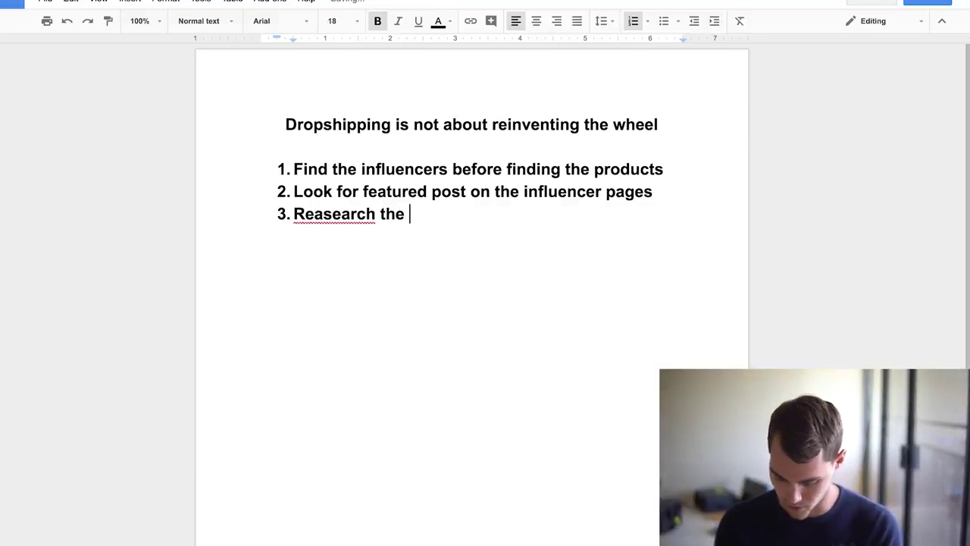
{"action": "type", "text": "product on "}
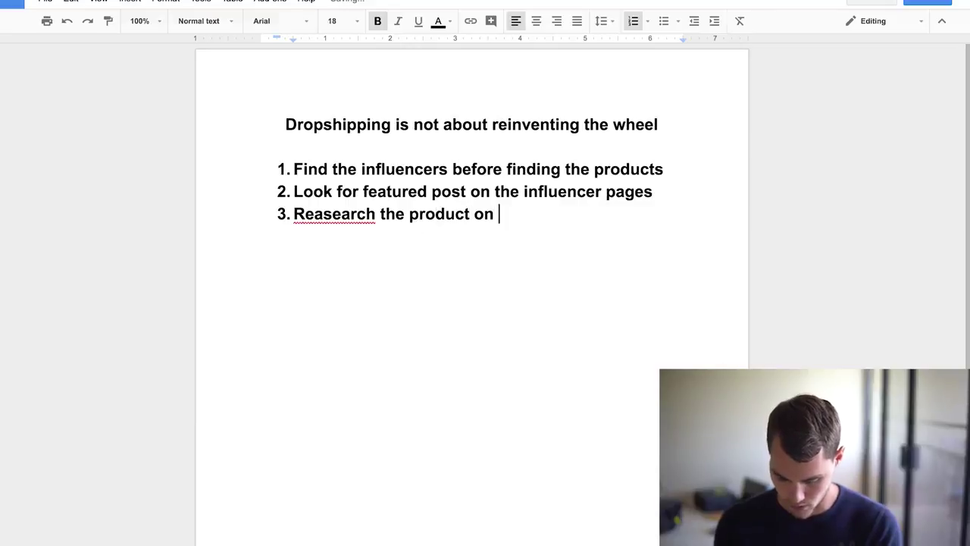
{"action": "type", "text": "other social channels"}
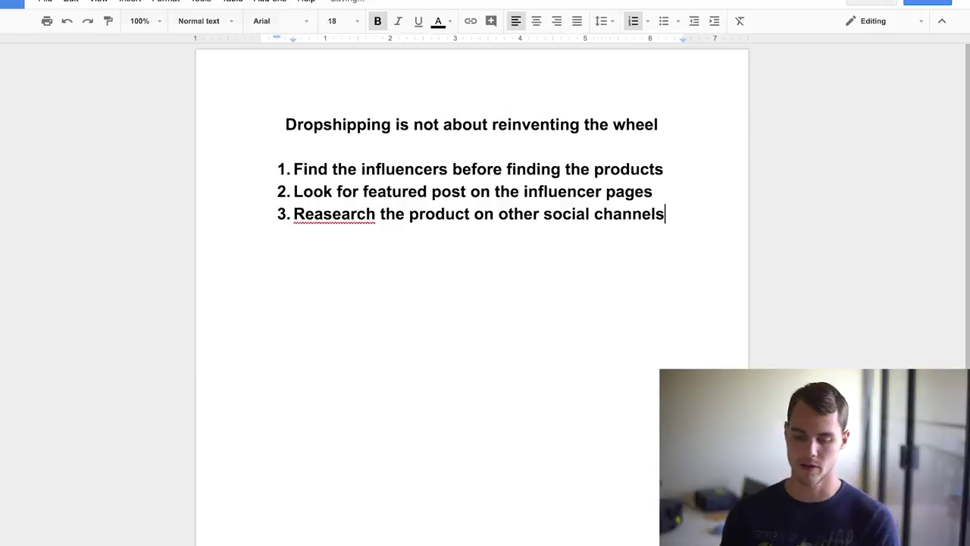
{"action": "mouse_move", "coordinate": [485, 2]}
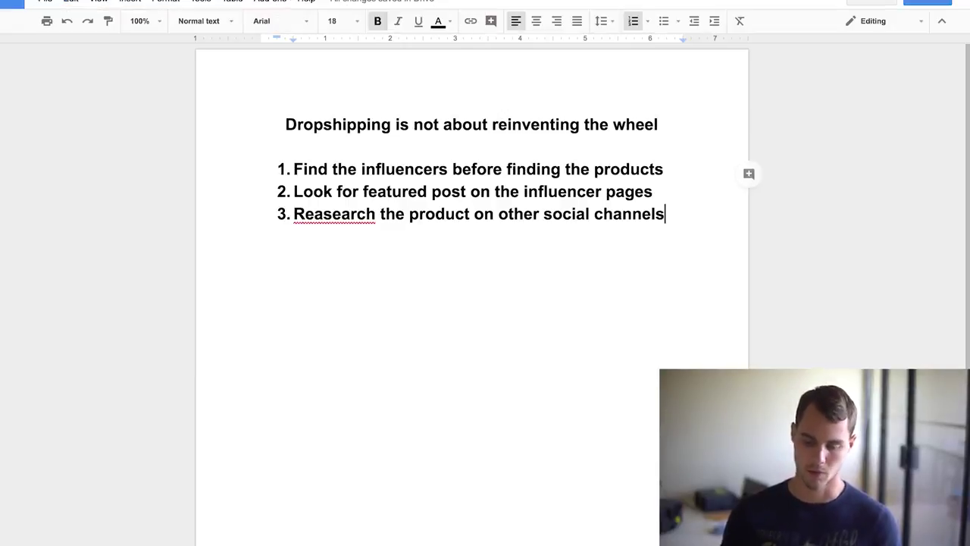
Browse the Etsy surf ring results and open the $7.00 sterling silver wave ring listing
{"action": "left_click", "coordinate": [272, 2]}
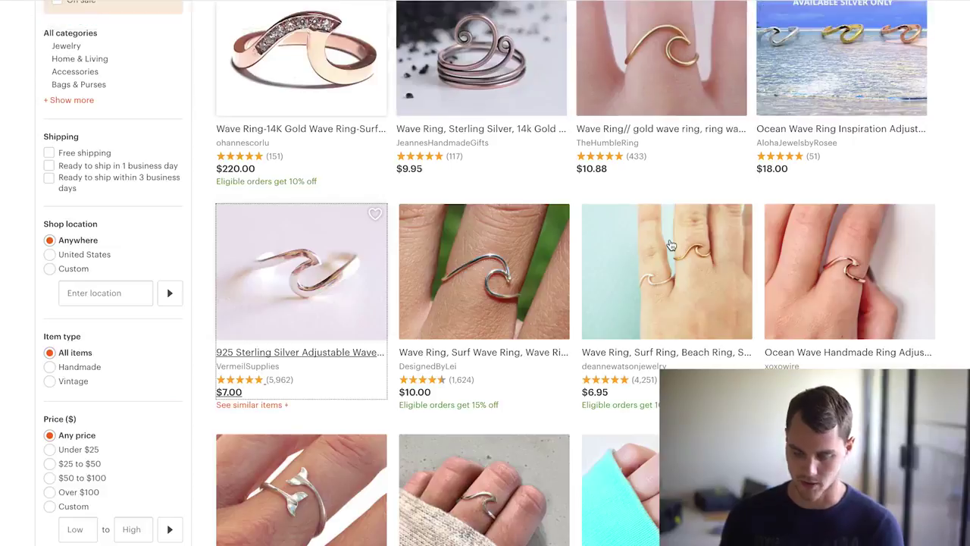
{"action": "scroll", "coordinate": [671, 244], "scroll_direction": "up", "scroll_amount": 2}
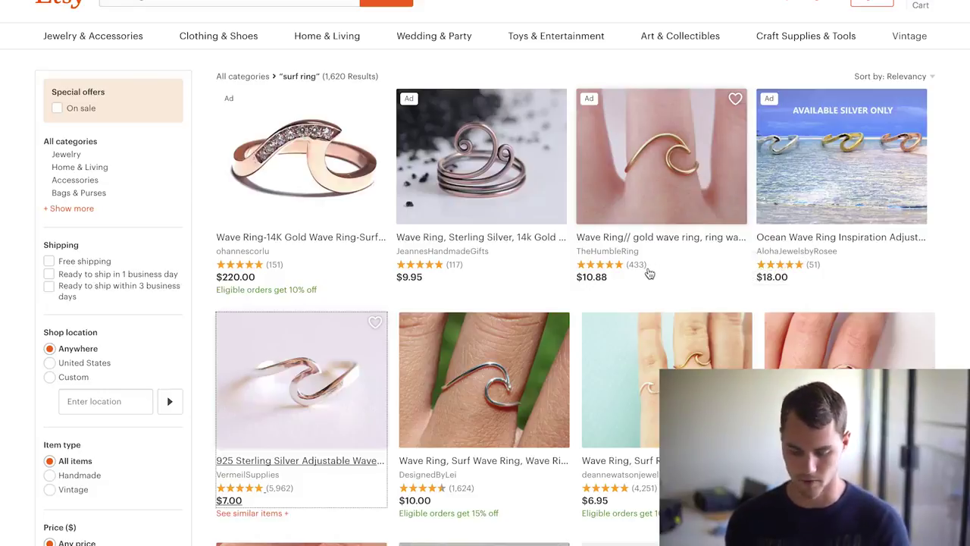
{"action": "scroll", "coordinate": [440, 391], "scroll_direction": "down", "scroll_amount": 1}
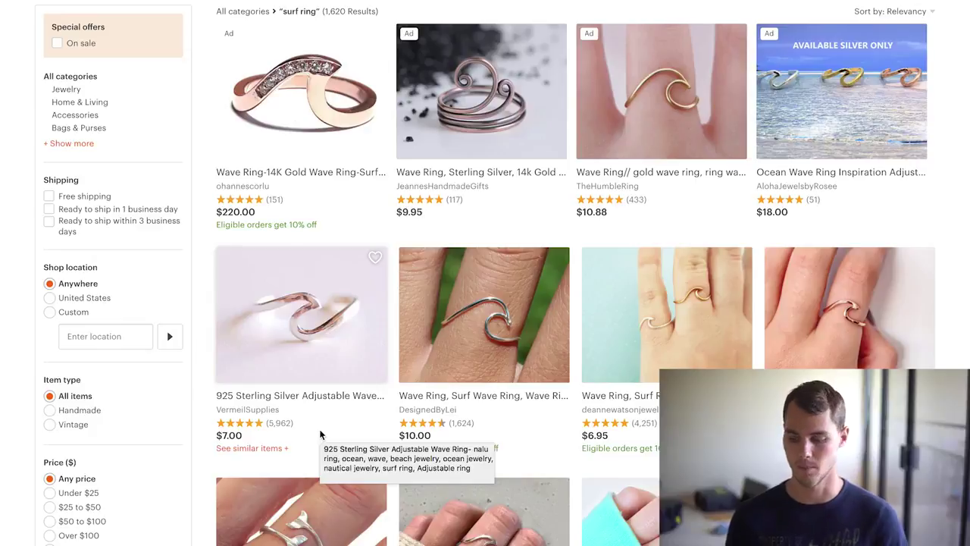
{"action": "left_click", "coordinate": [269, 428]}
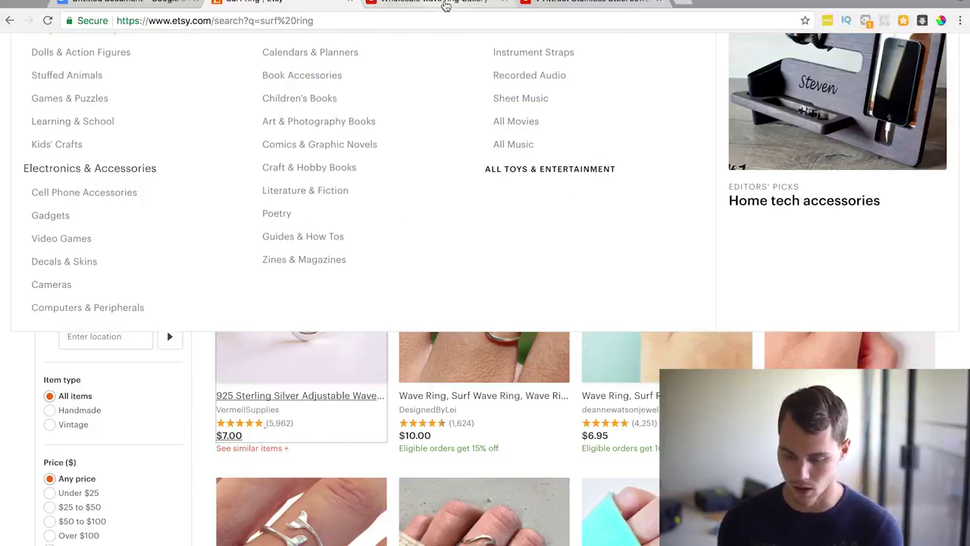
{"action": "left_click", "coordinate": [446, 5]}
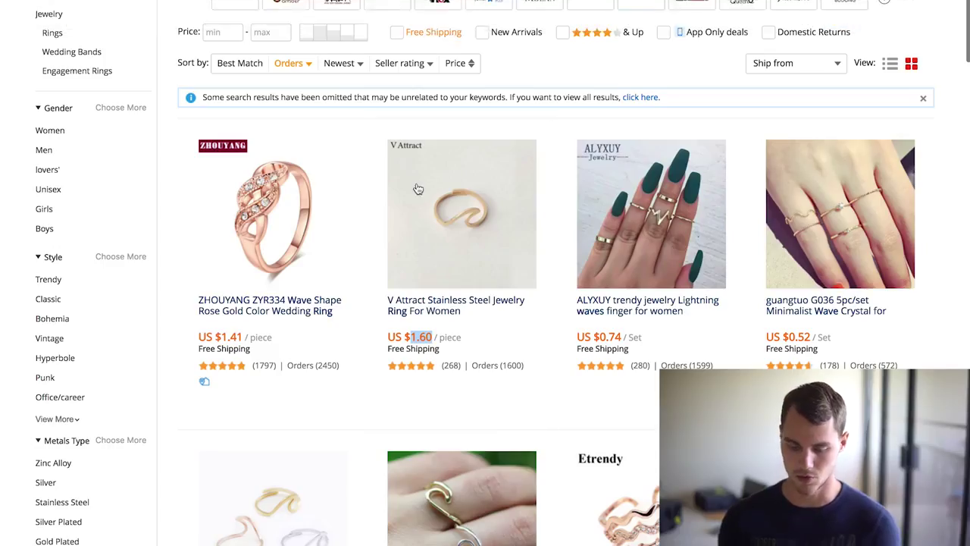
Open the V Attract wave ring product page from the AliExpress results
{"action": "scroll", "coordinate": [273, 45], "scroll_direction": "up", "scroll_amount": 3}
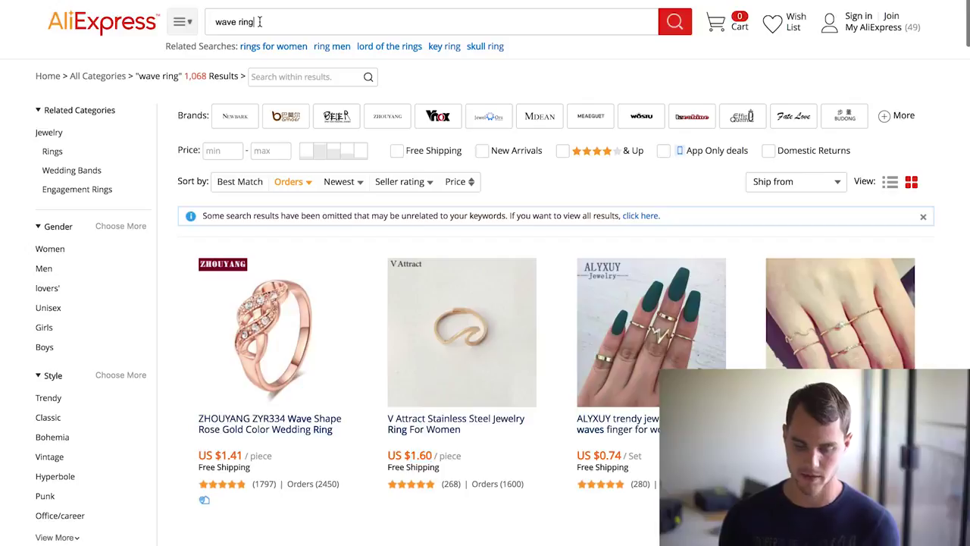
{"action": "left_click", "coordinate": [259, 22]}
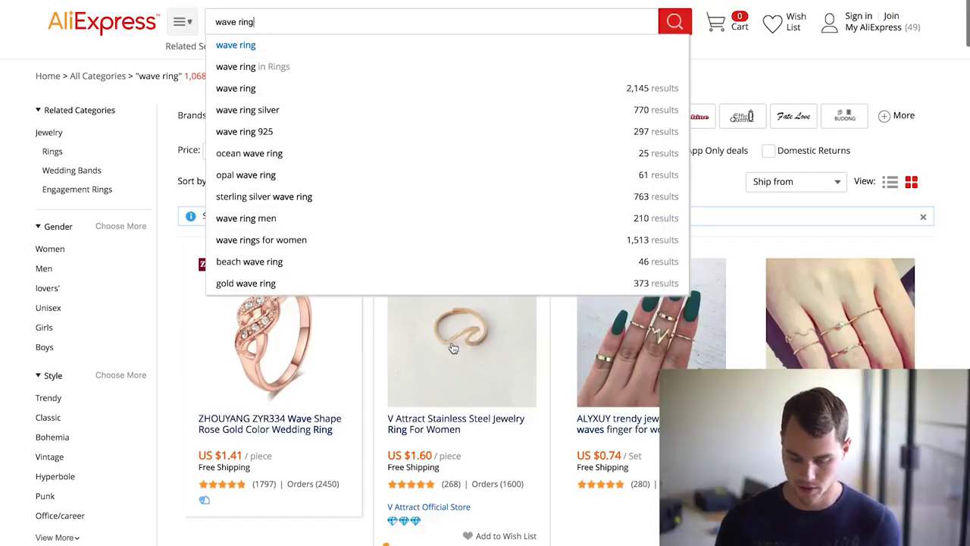
{"action": "left_click", "coordinate": [567, 188]}
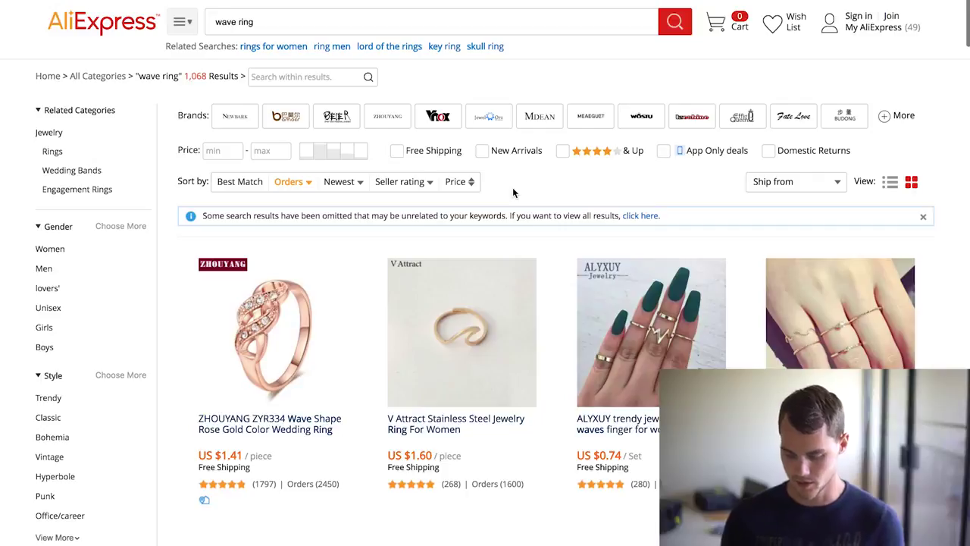
{"action": "scroll", "coordinate": [513, 190], "scroll_direction": "down", "scroll_amount": 1}
{"action": "mouse_move", "coordinate": [500, 289]}
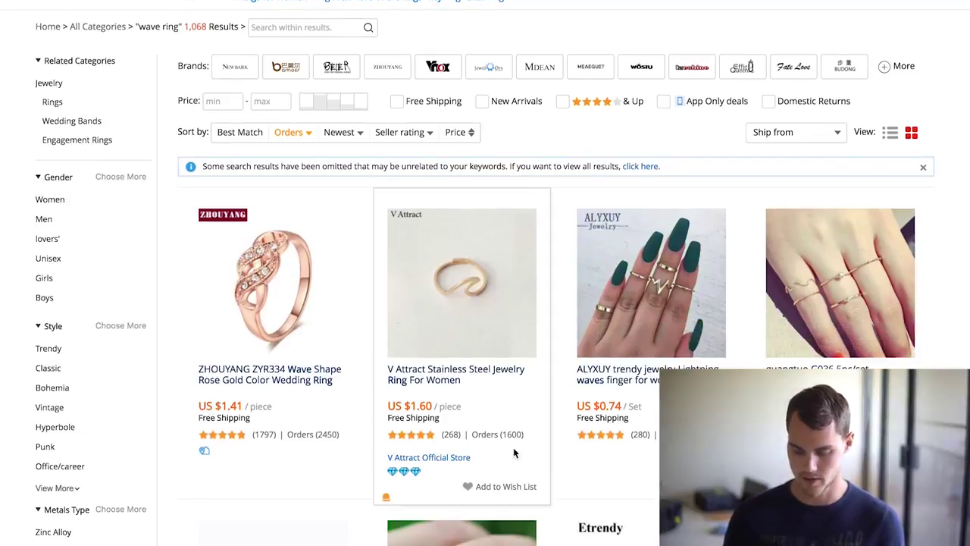
{"action": "left_click", "coordinate": [463, 303]}
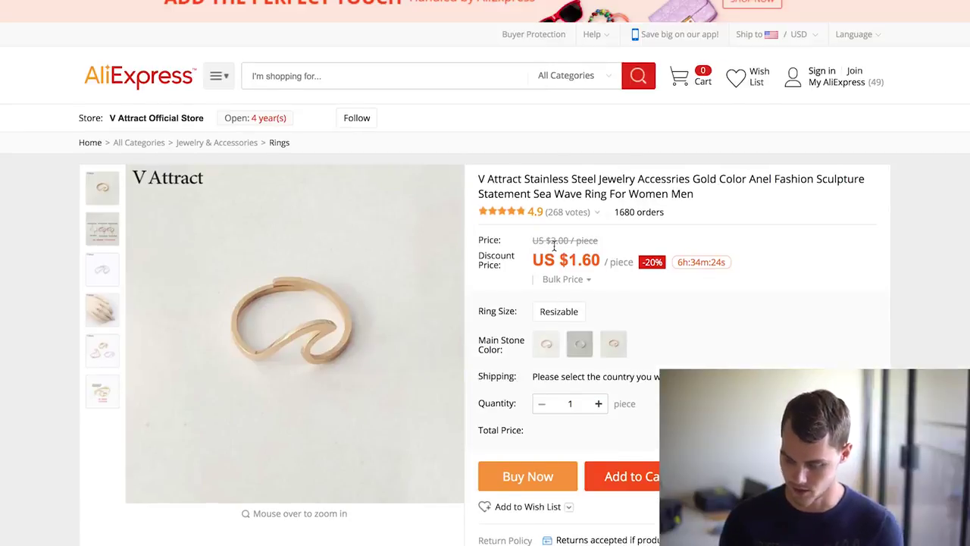
Set shipping to the United States via ePacket at US $2.11
{"action": "scroll", "coordinate": [759, 313], "scroll_direction": "down", "scroll_amount": 1}
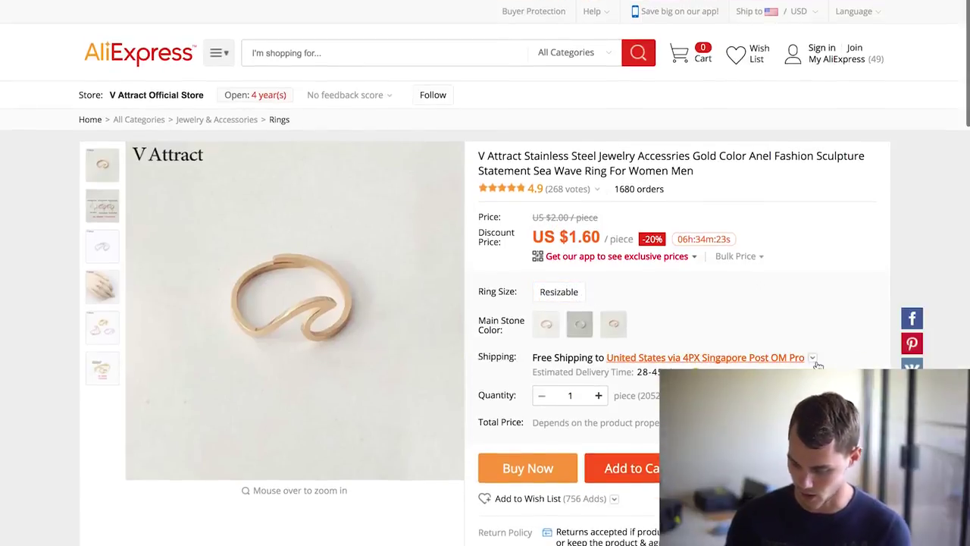
{"action": "left_click", "coordinate": [812, 364]}
{"action": "scroll", "coordinate": [419, 182], "scroll_direction": "down", "scroll_amount": 2}
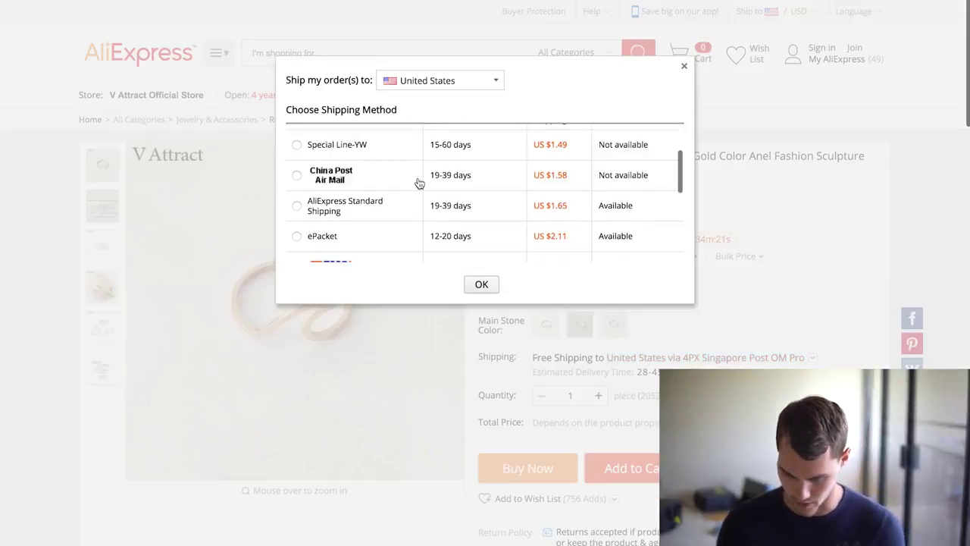
{"action": "left_click", "coordinate": [334, 235]}
{"action": "left_click", "coordinate": [481, 284]}
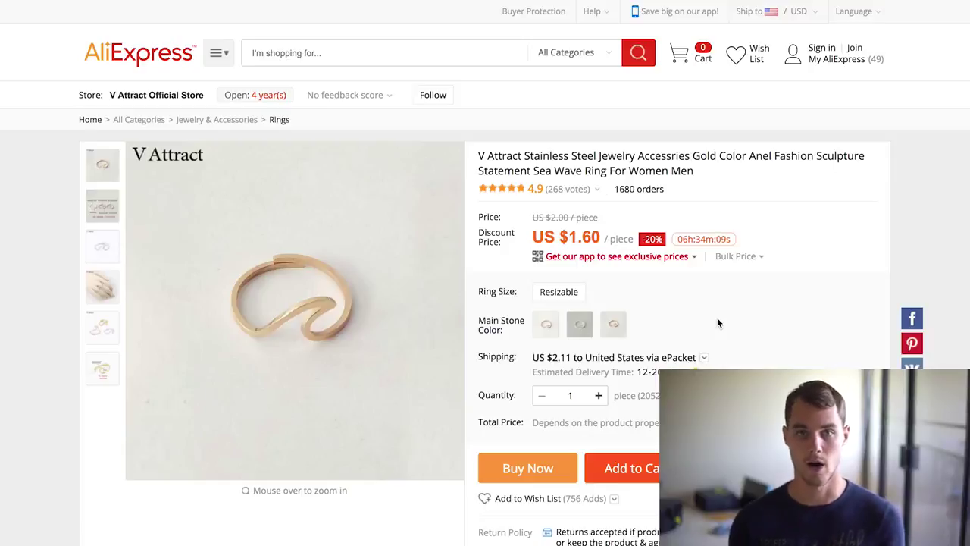
{"action": "mouse_move", "coordinate": [146, 2]}
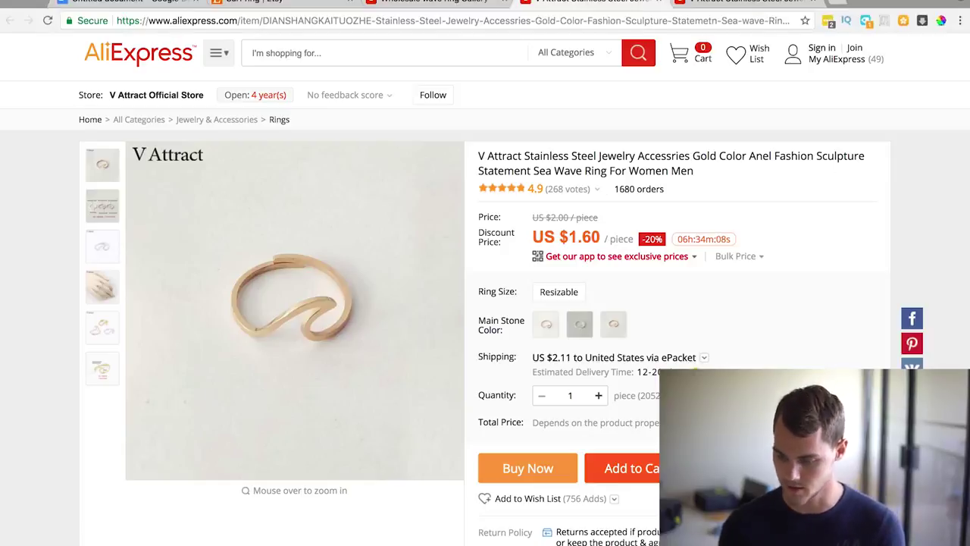
{"action": "left_click", "coordinate": [146, 2]}
Add item 4 'Create an irresistible offer' and correct the misspellings to 'irresistible' and 'Research'
{"action": "key", "text": "Return"}
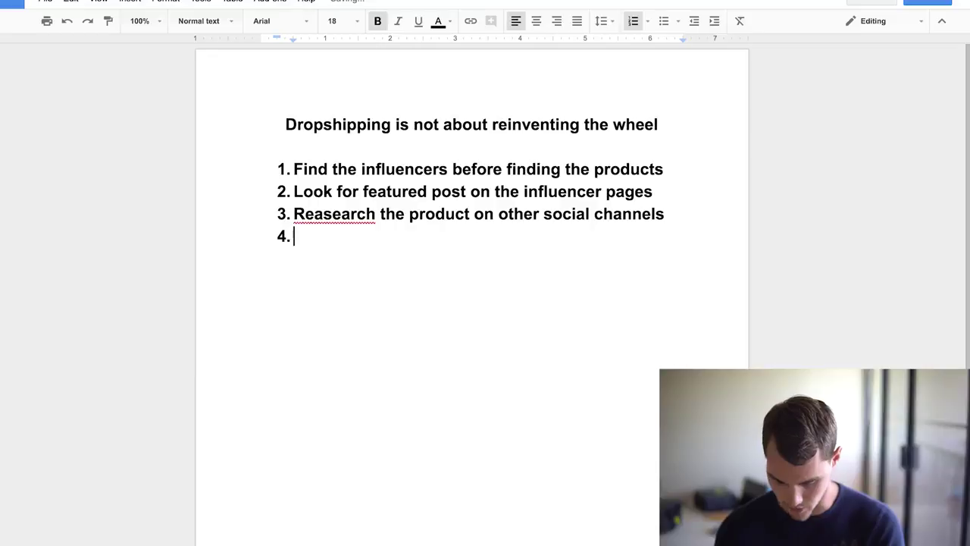
{"action": "type", "text": "Create an ir"}
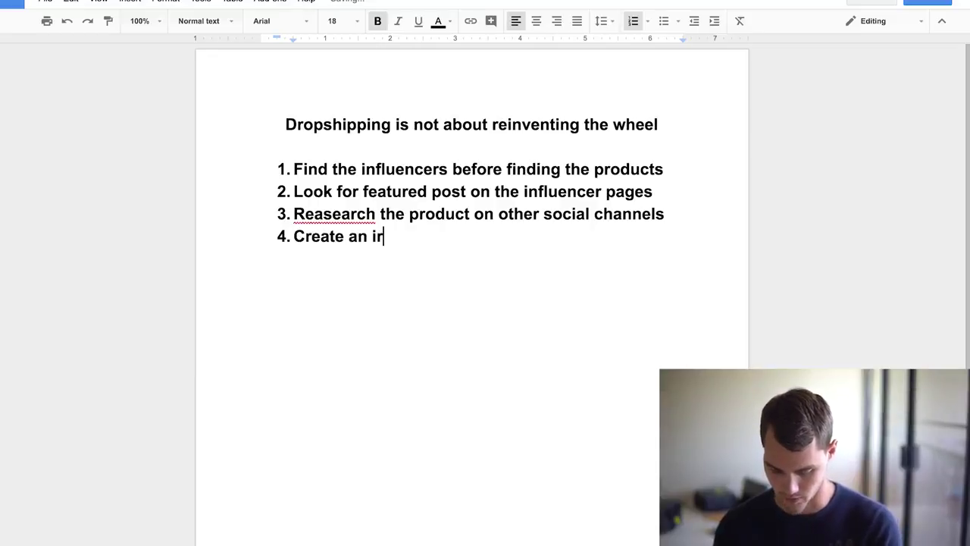
{"action": "type", "text": "resitable"}
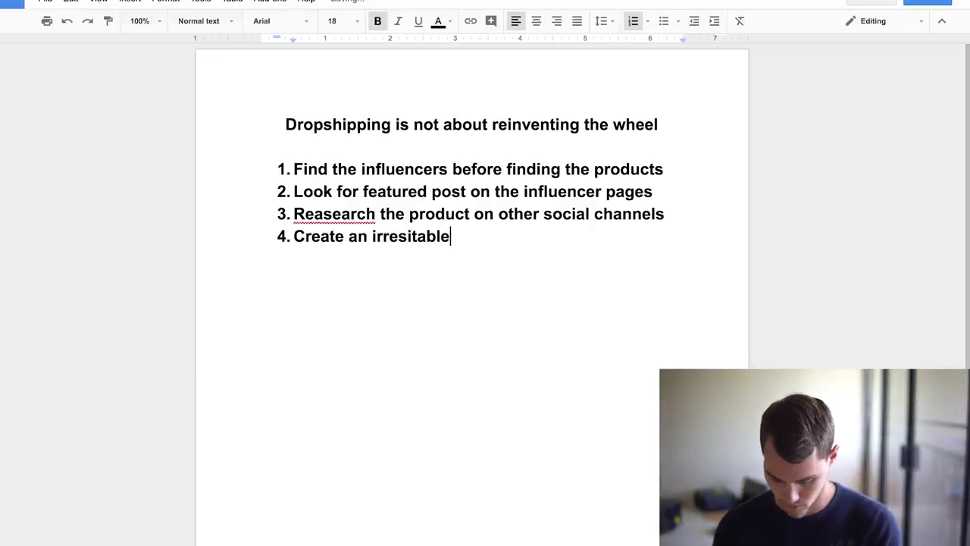
{"action": "type", "text": " offer"}
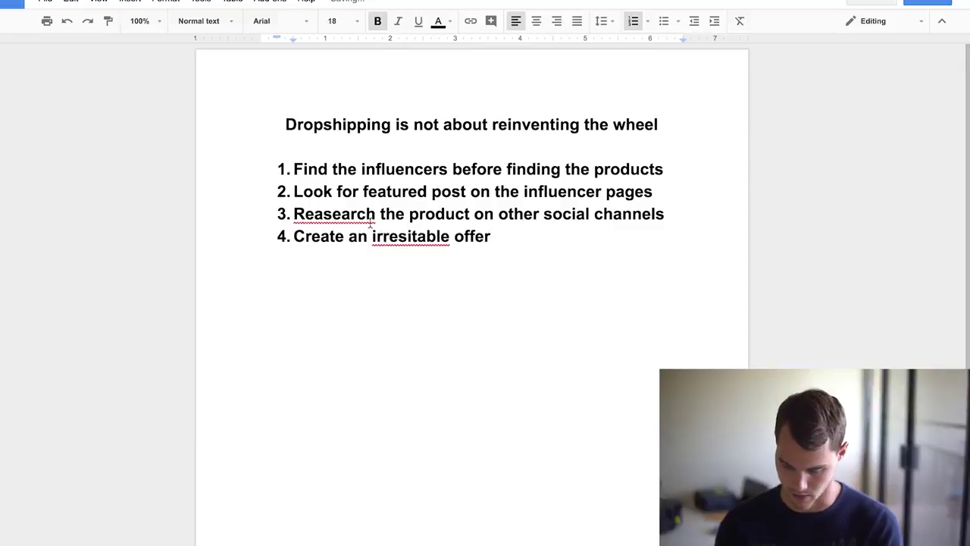
{"action": "right_click", "coordinate": [400, 238]}
{"action": "left_click", "coordinate": [454, 210]}
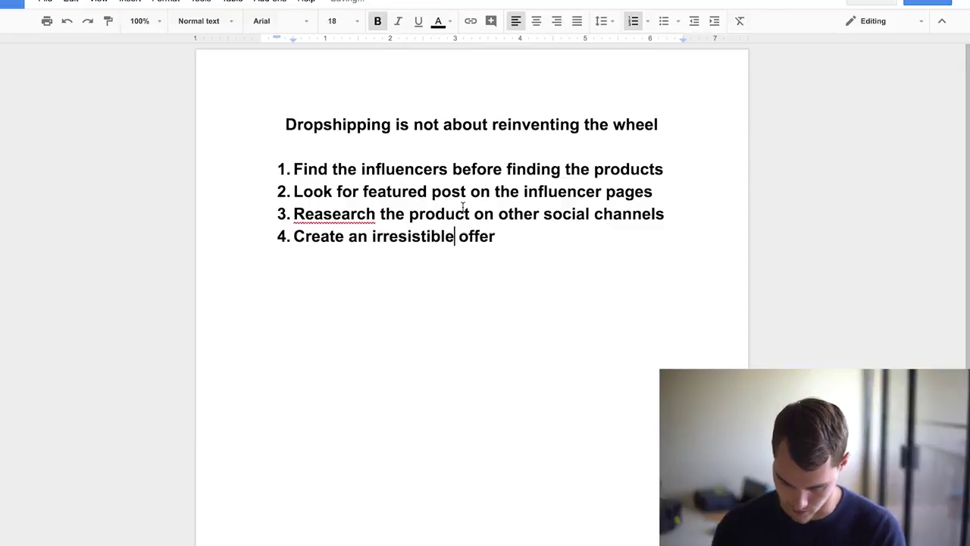
{"action": "right_click", "coordinate": [348, 213]}
{"action": "left_click", "coordinate": [379, 210]}
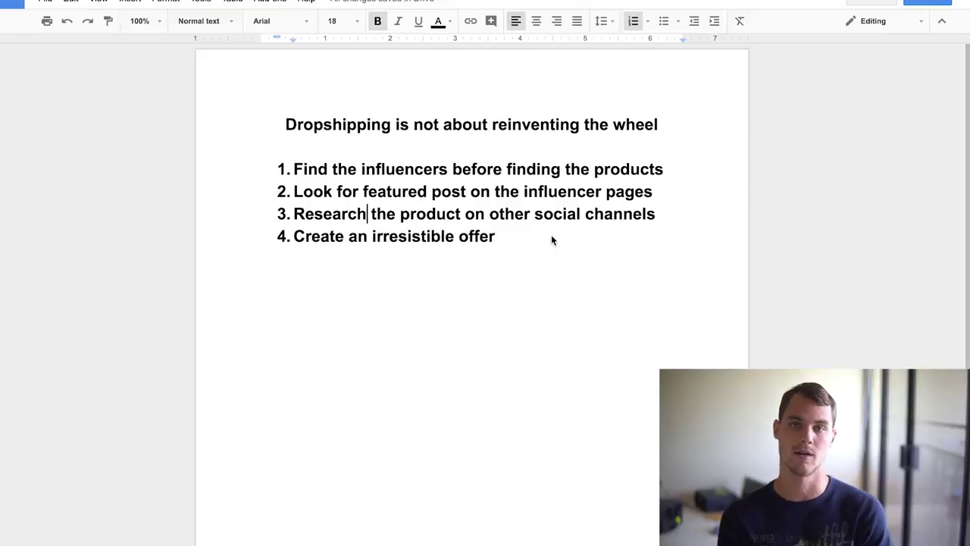
Add a fifth numbered item reading 'Find 2-3 similar products to upsell'
{"action": "left_click", "coordinate": [551, 236]}
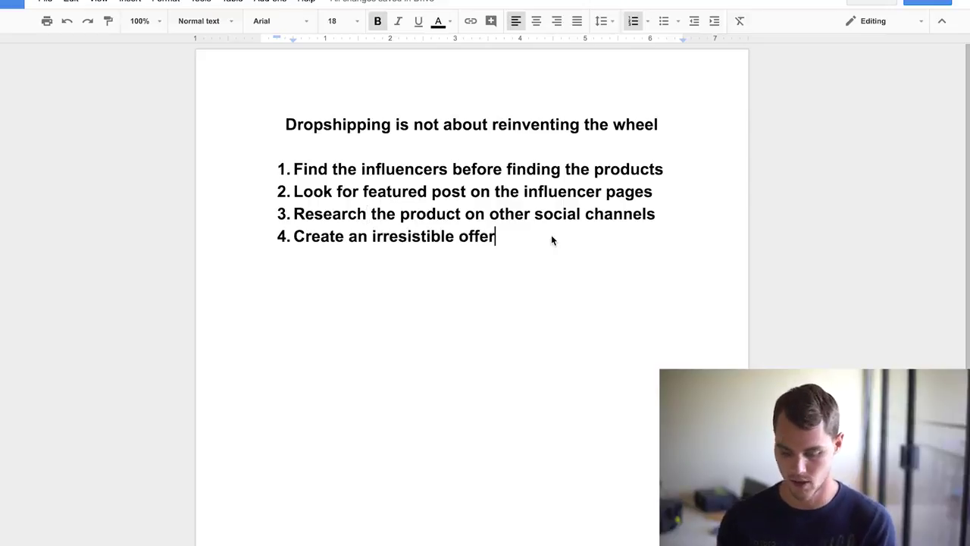
{"action": "key", "text": "Return"}
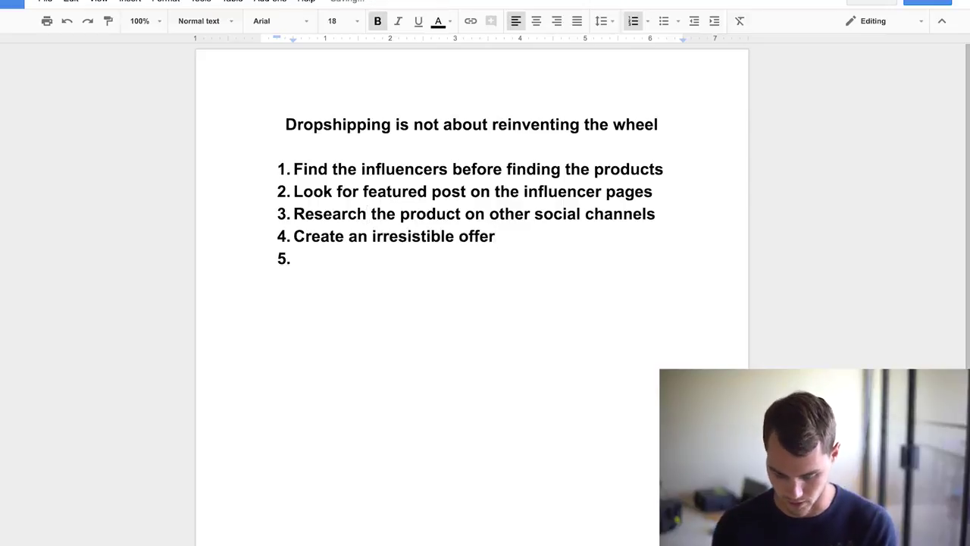
{"action": "type", "text": "Find "}
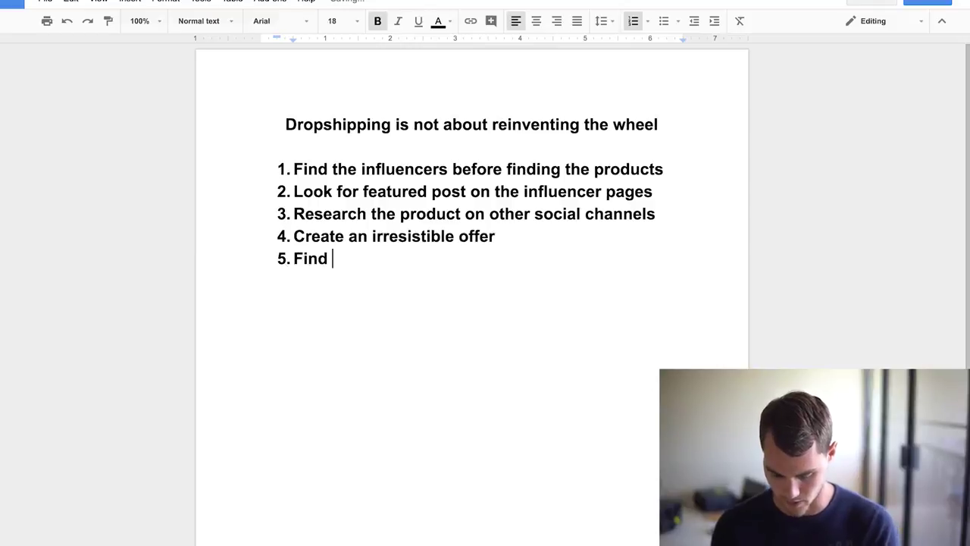
{"action": "type", "text": "2-3 simi"}
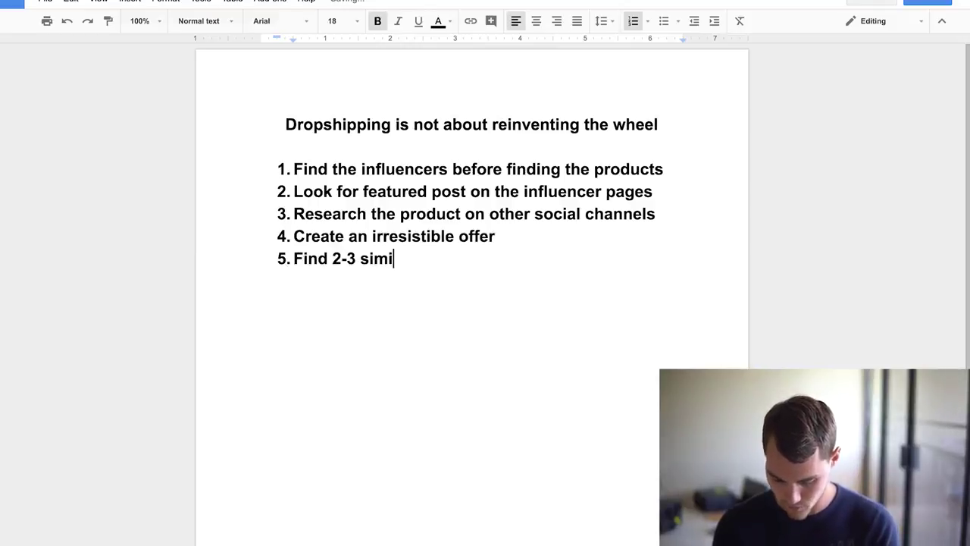
{"action": "type", "text": "lar product"}
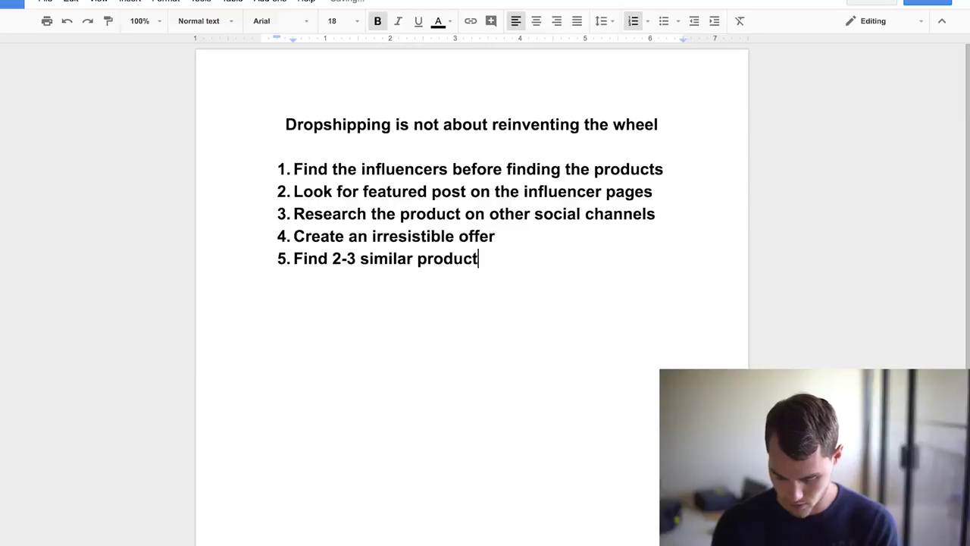
{"action": "type", "text": "s to upsell"}
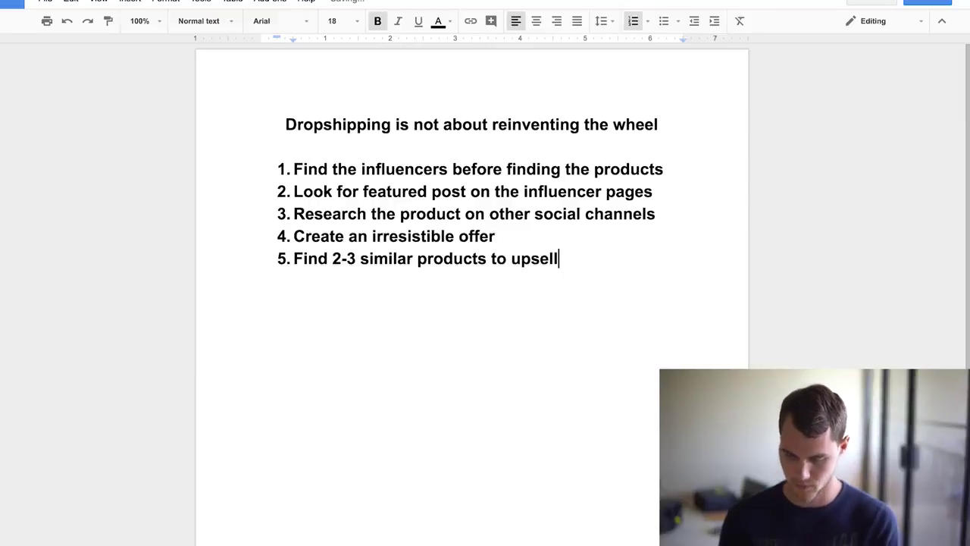
{"action": "double_click", "coordinate": [519, 235]}
{"action": "left_click", "coordinate": [498, 238]}
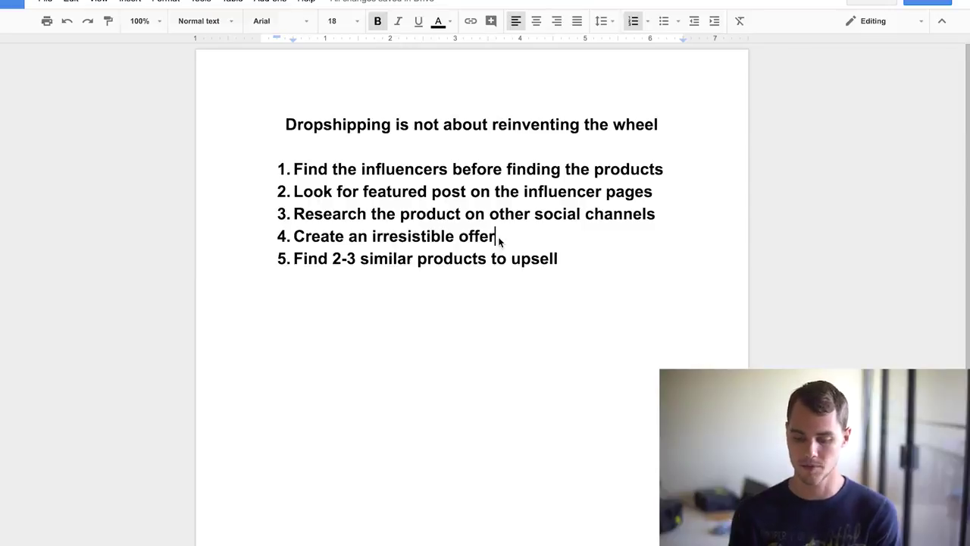
{"action": "left_click_drag", "start_coordinate": [414, 126], "coordinate": [458, 131]}
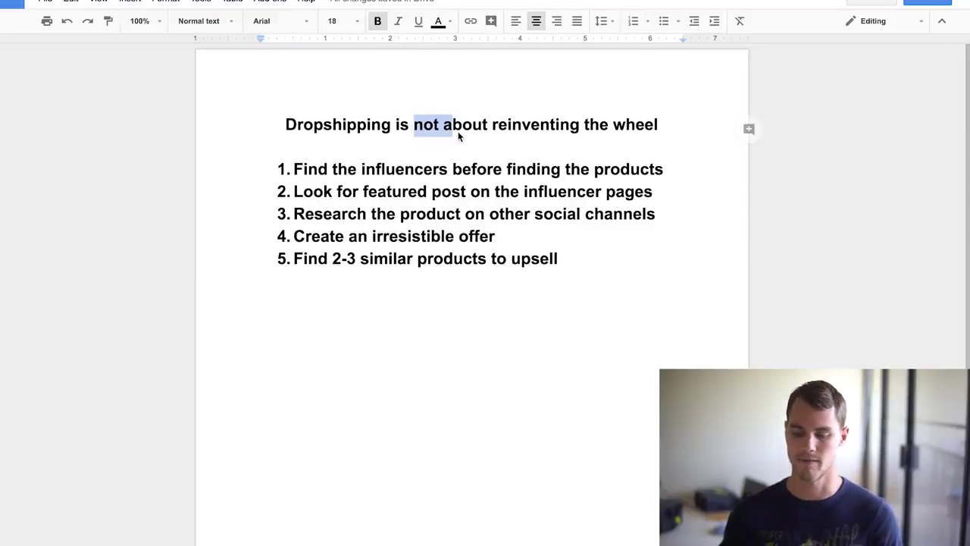